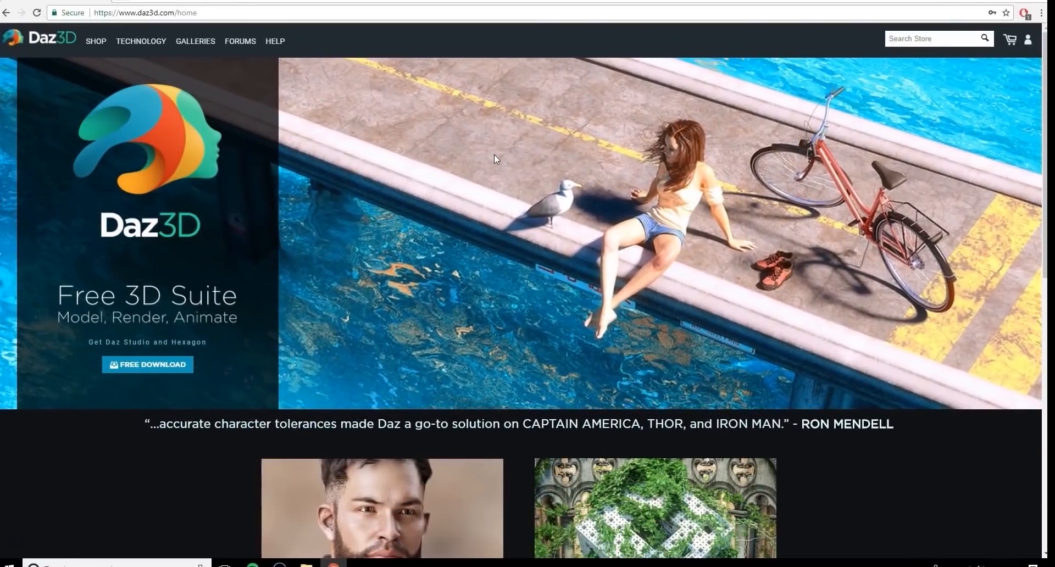
# Start the free download of Daz Studio and Hexagon from the Daz3D homepage
pyautogui.scroll(-5, 194, 204)
pyautogui.scroll(-4, 423, 332)
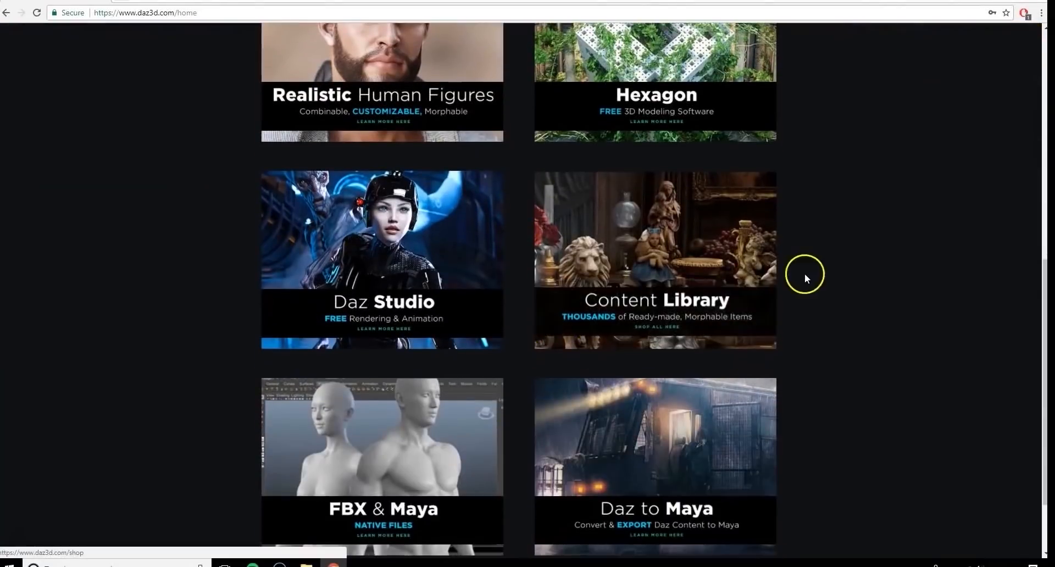
pyautogui.scroll(1, 806, 275)
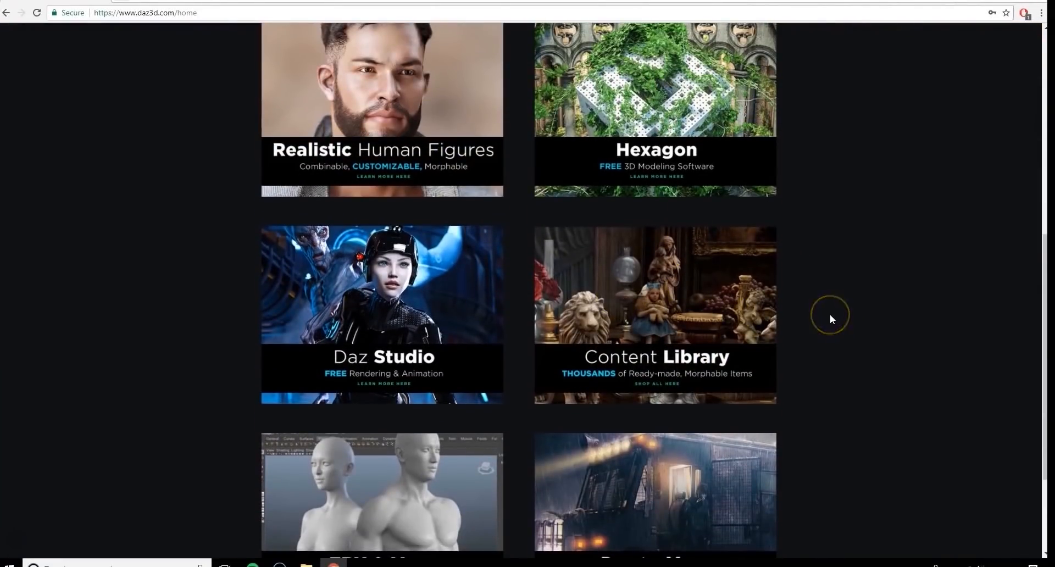
pyautogui.scroll(8, 830, 315)
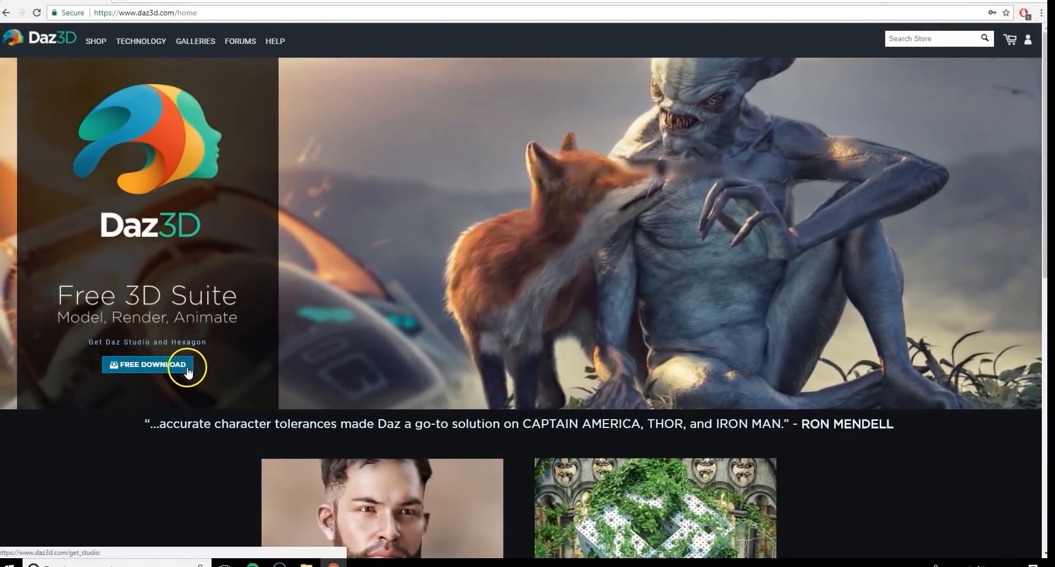
pyautogui.click(187, 372)
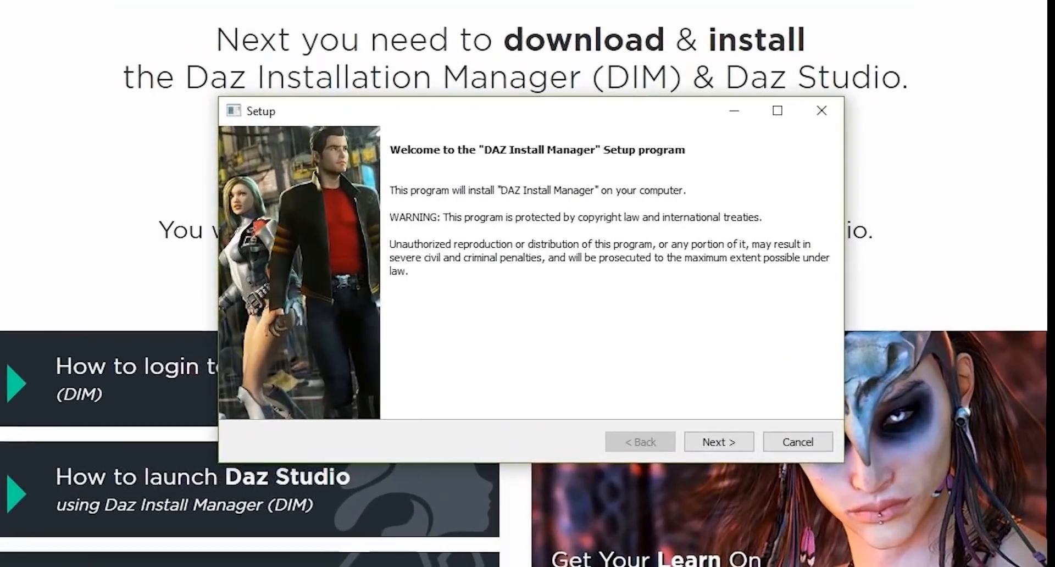
# Install DAZ Install Manager through the setup wizard, accepting the license agreement and default destination directory, and launch it
pyautogui.click(718, 442)
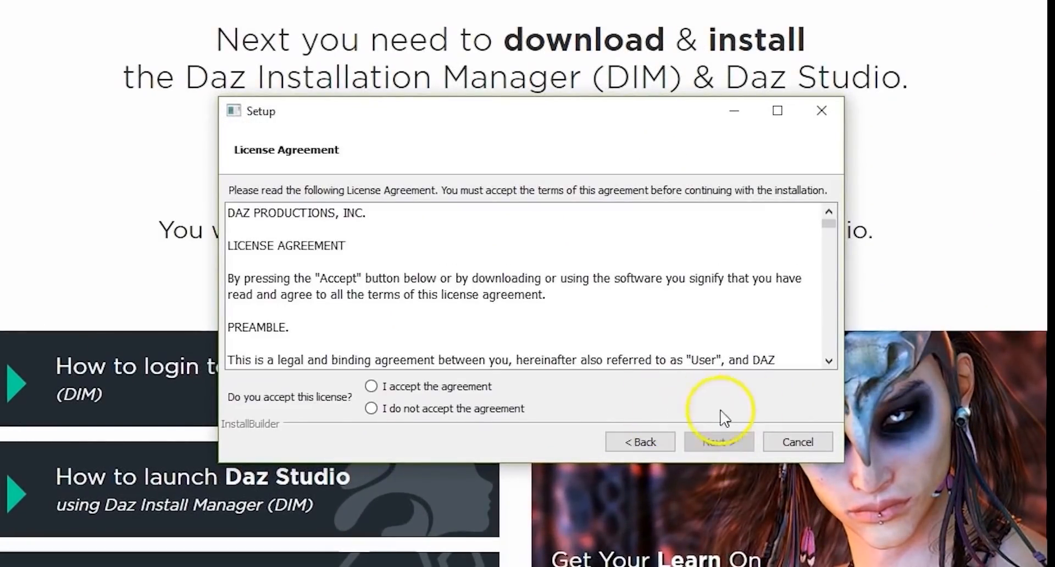
pyautogui.moveTo(829, 223); pyautogui.dragTo(780, 369)
pyautogui.click(632, 388)
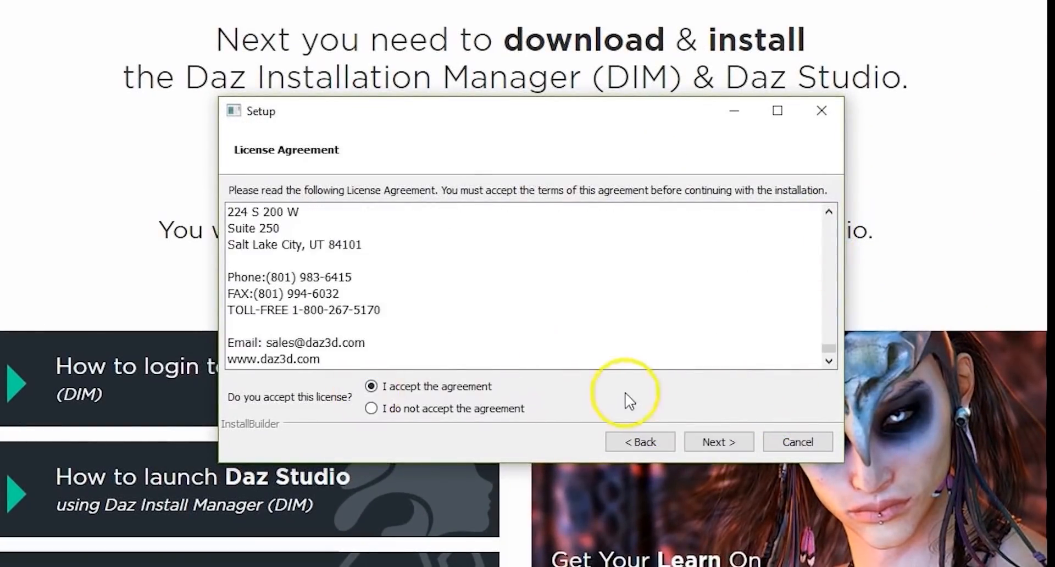
pyautogui.click(719, 441)
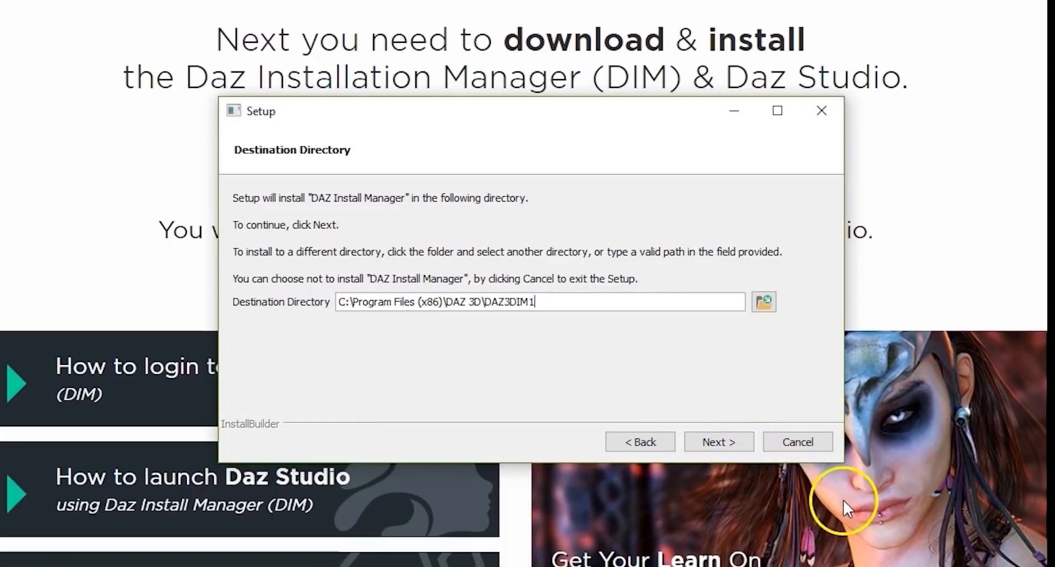
pyautogui.click(712, 442)
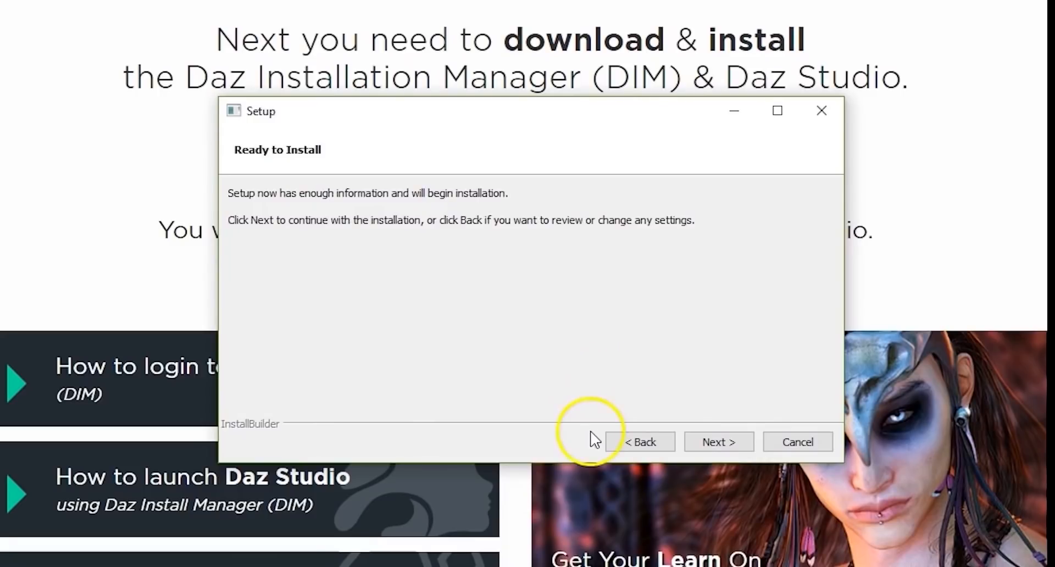
pyautogui.click(718, 441)
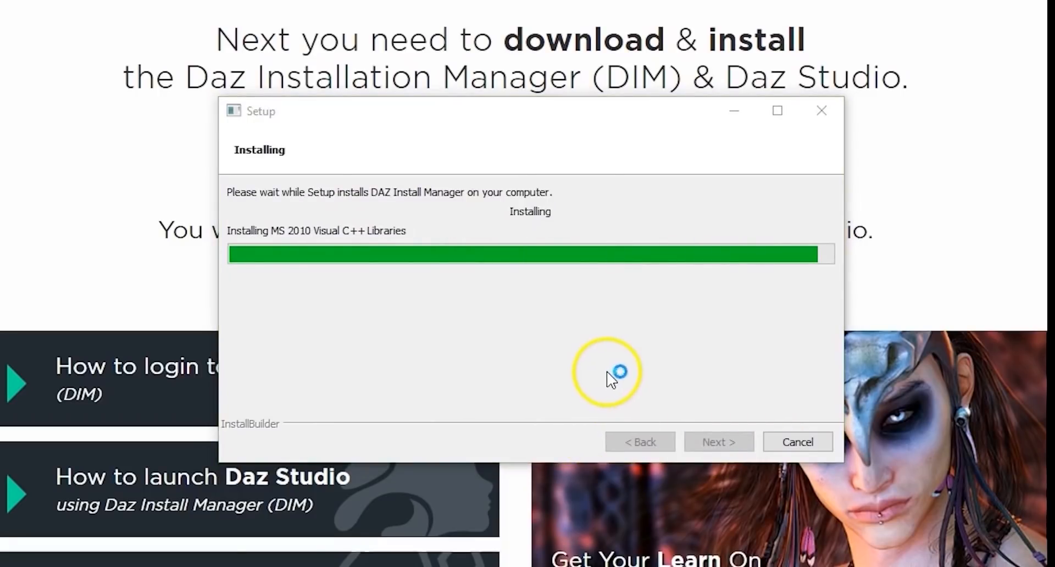
pyautogui.click(724, 444)
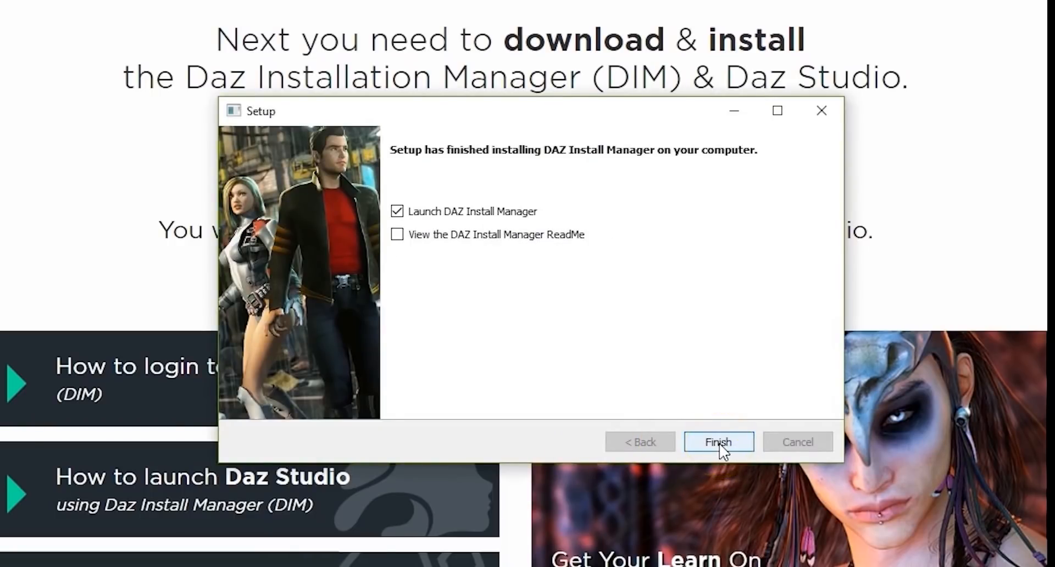
pyautogui.click(719, 443)
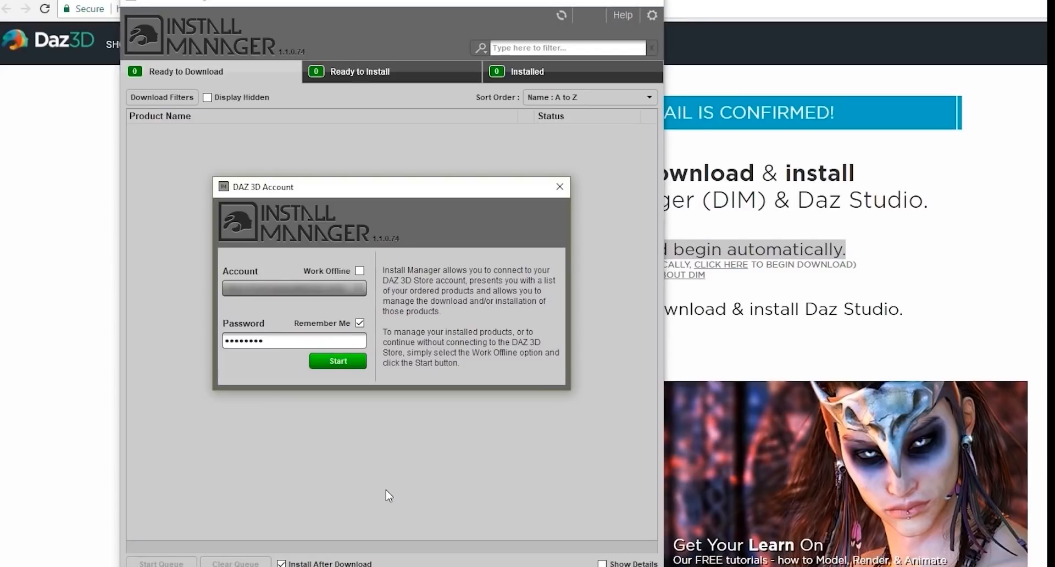
# Sign in to the Install Manager and accept the notification to download Daz Studio Pro, Hexagon and Genesis content
pyautogui.press('Return')
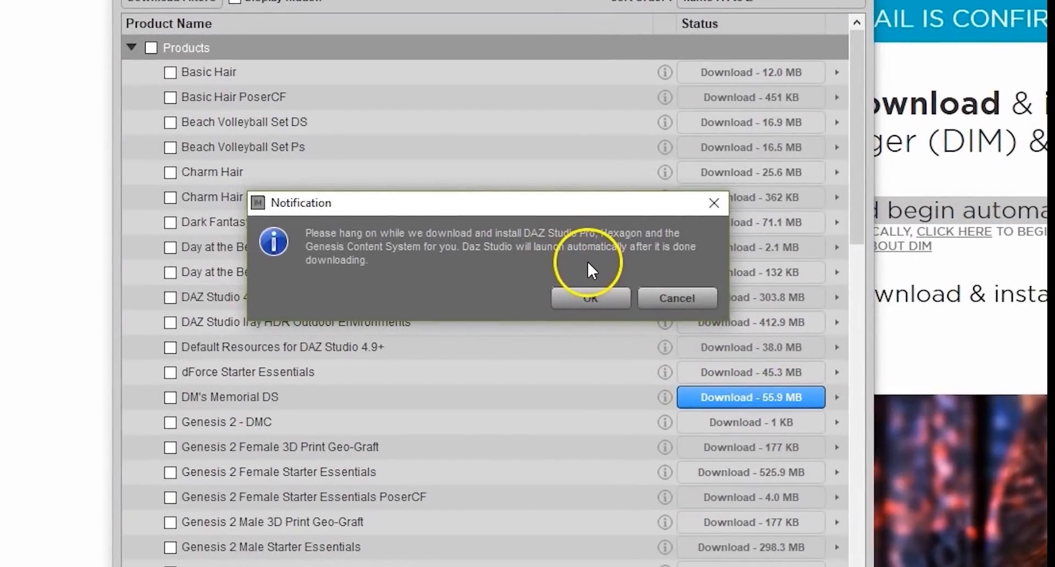
pyautogui.click(562, 297)
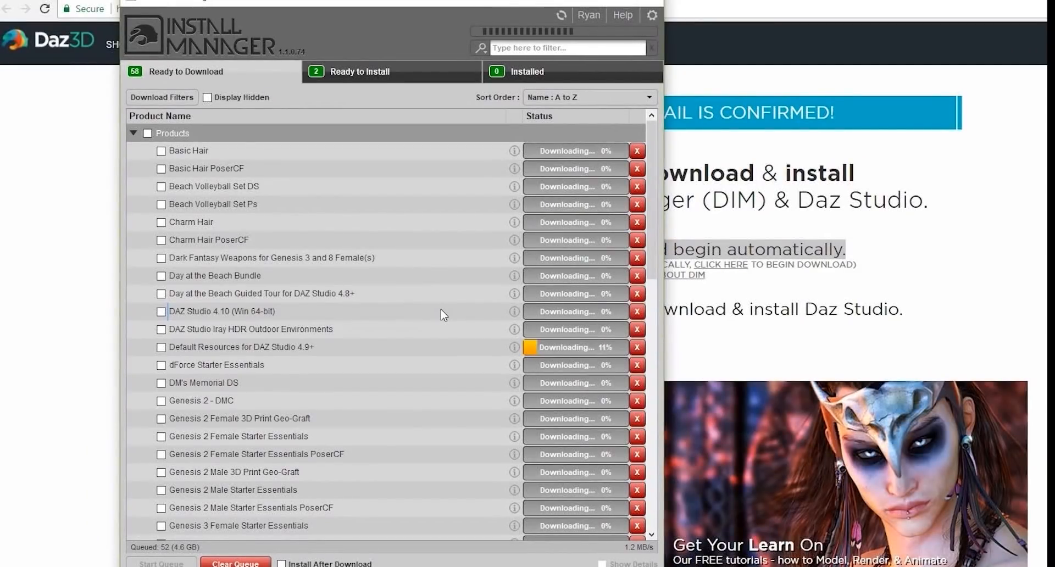
# Select all products in the download list and add them to the queue
pyautogui.moveTo(441, 306)
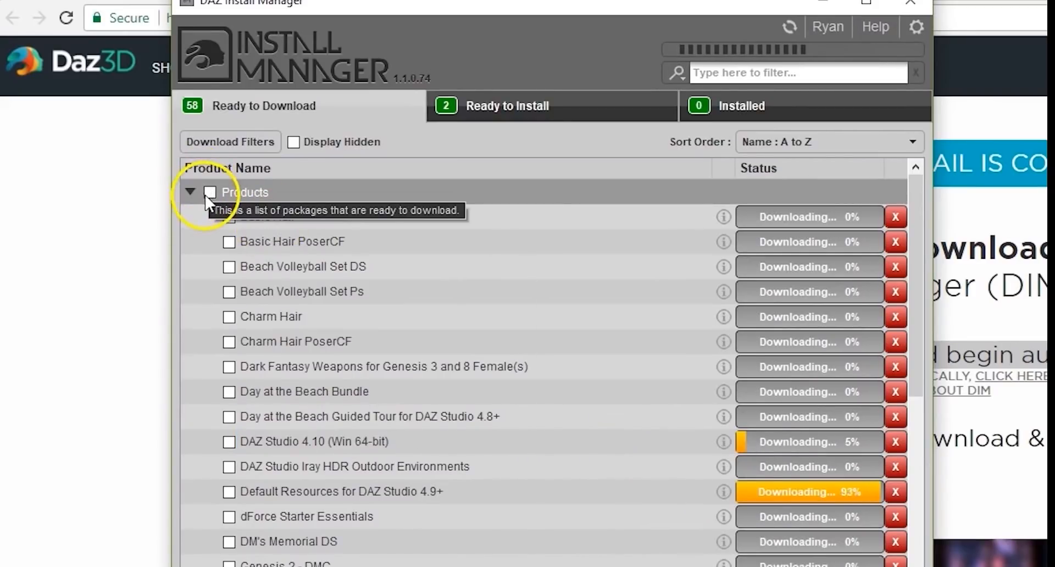
pyautogui.click(209, 193)
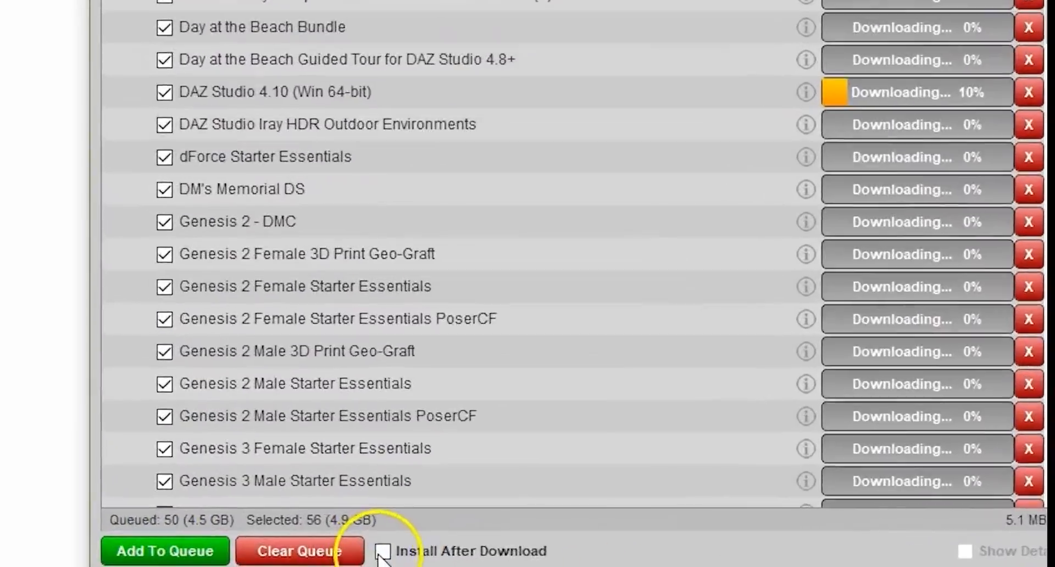
pyautogui.click(342, 560)
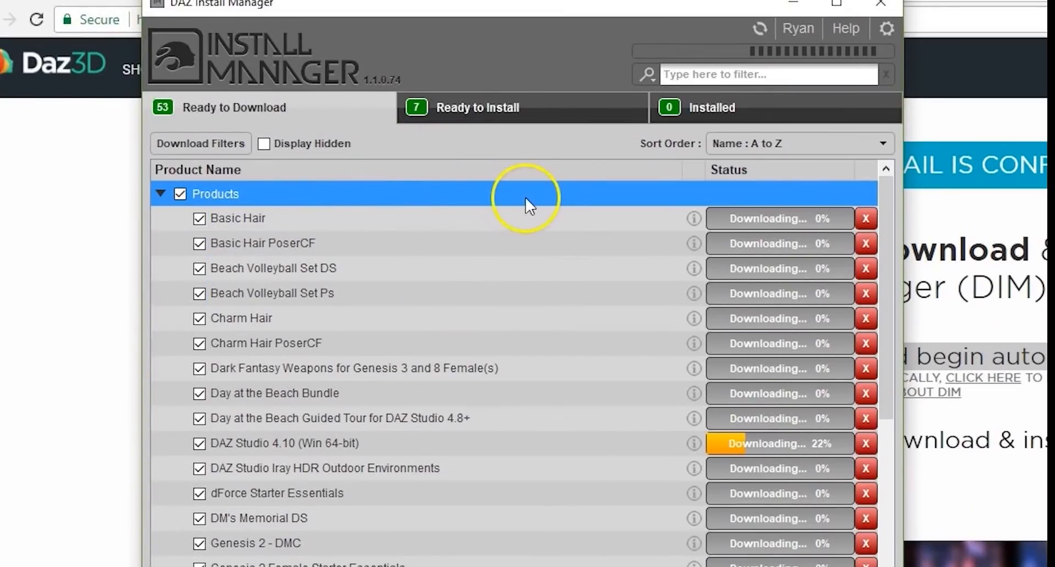
# Review the download, install and installed product lists and dismiss the Photoshop 3D Bridge path error
pyautogui.click(547, 100)
pyautogui.click(254, 112)
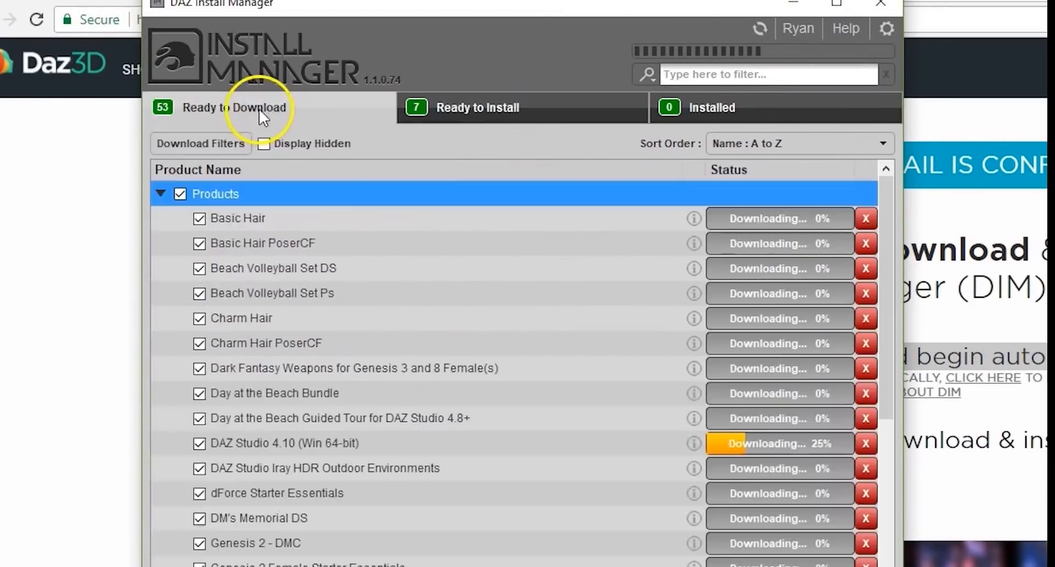
pyautogui.click(587, 115)
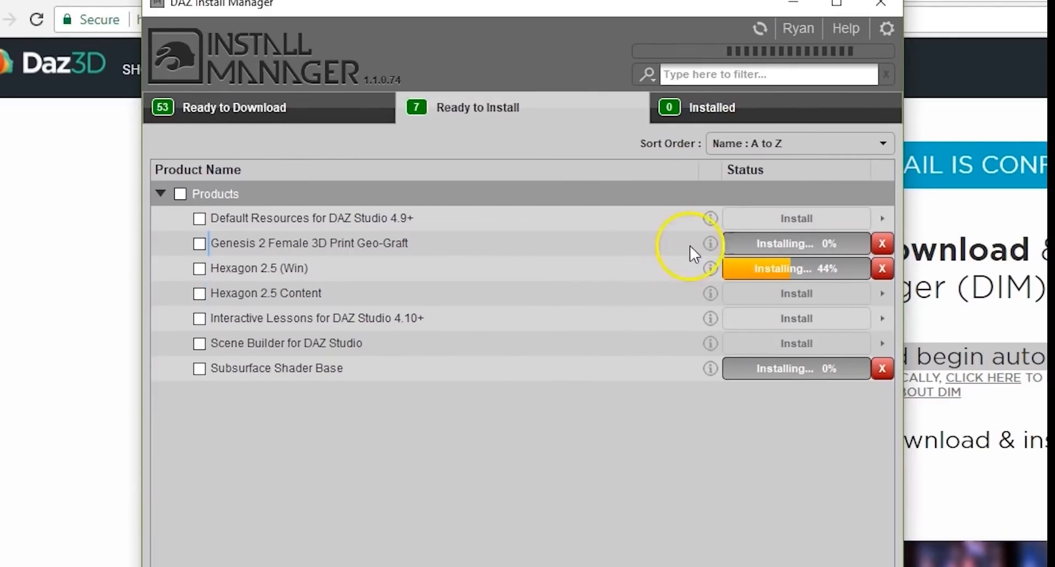
pyautogui.click(740, 116)
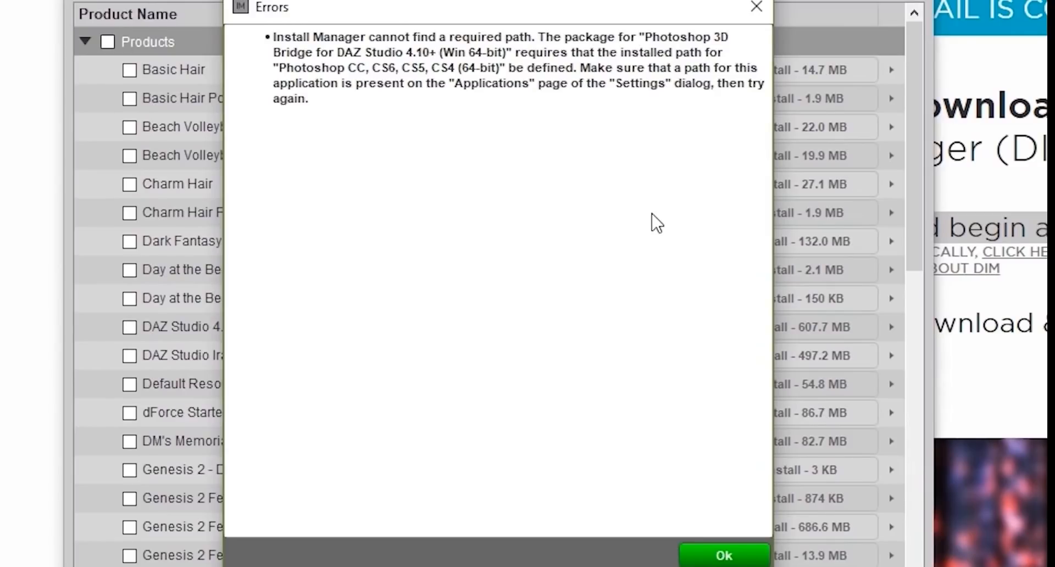
pyautogui.click(742, 555)
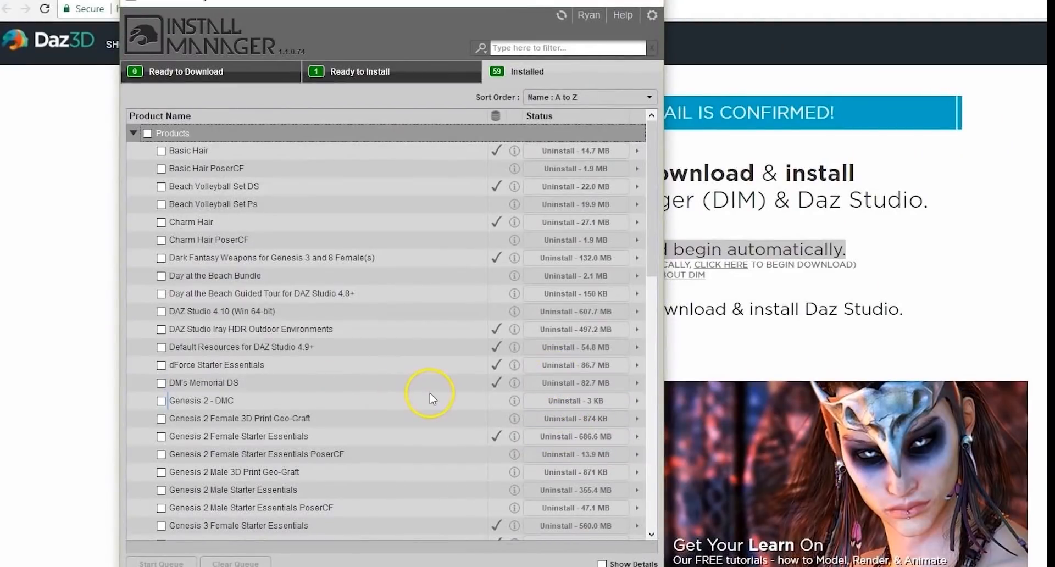
# Launch DAZ Studio 4.10 (Win 64-bit) from the installed products list
pyautogui.click(411, 74)
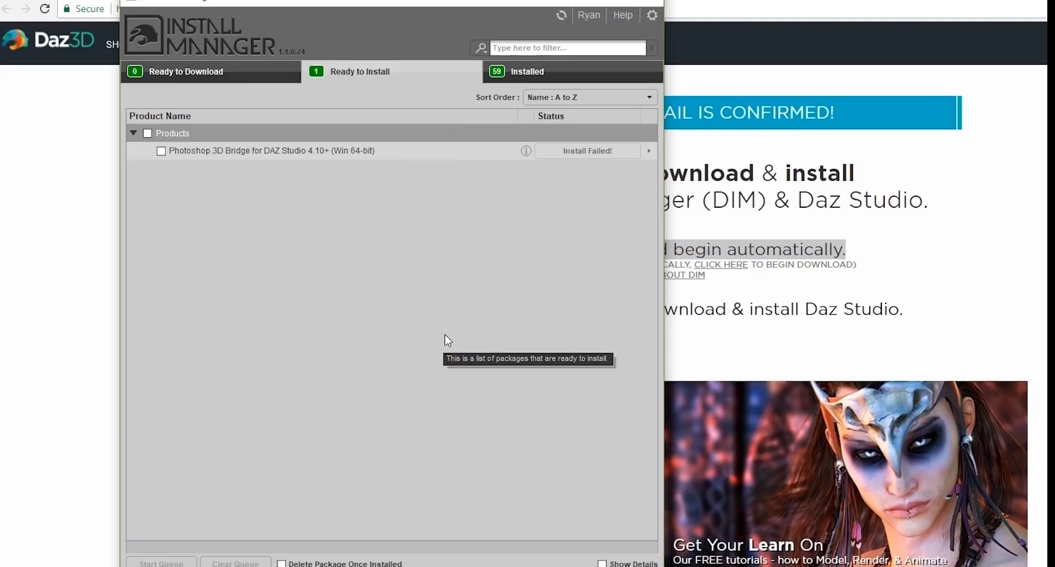
pyautogui.click(528, 72)
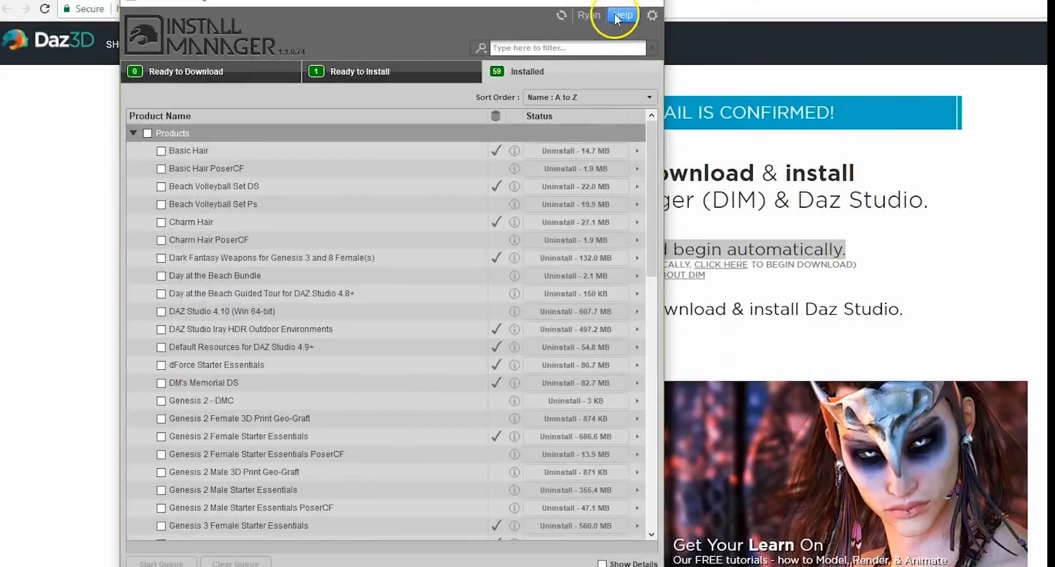
pyautogui.click(401, 311)
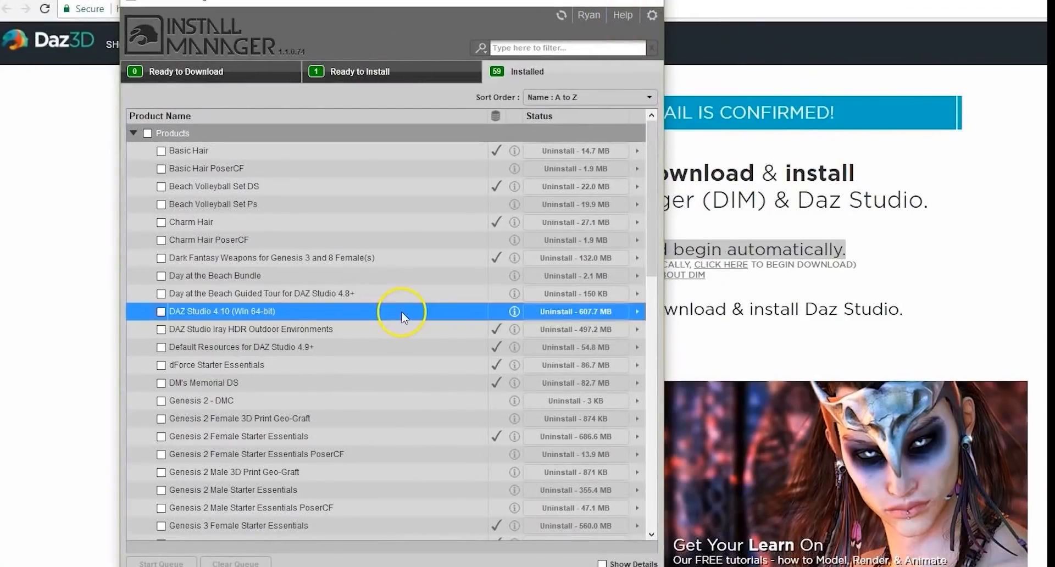
pyautogui.moveTo(409, 319)
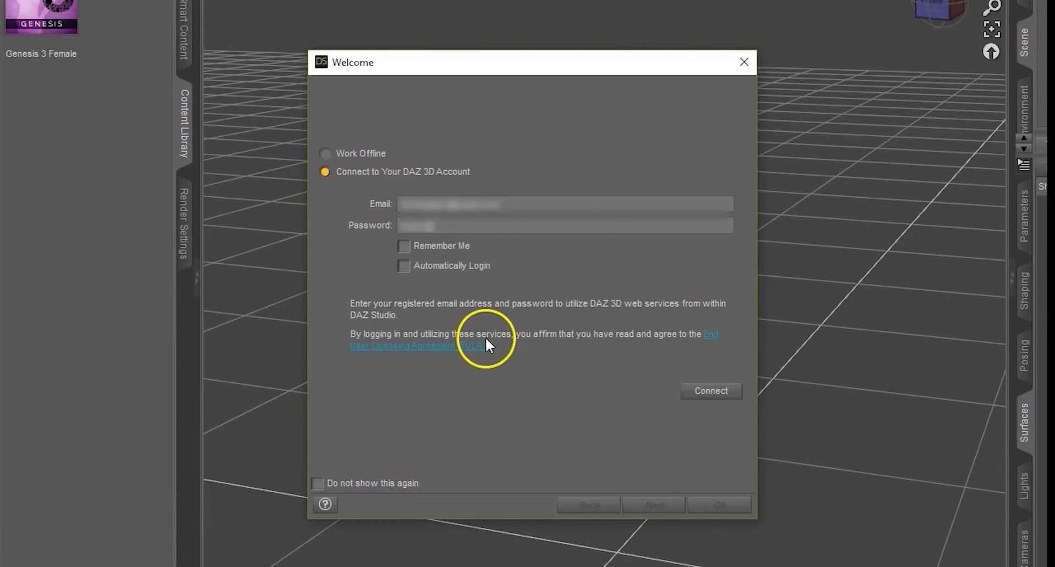
# Connect to the DAZ 3D account in the Welcome dialog with Automatically Login enabled and open the Daz Studio Home screen
pyautogui.click(404, 266)
pyautogui.click(709, 391)
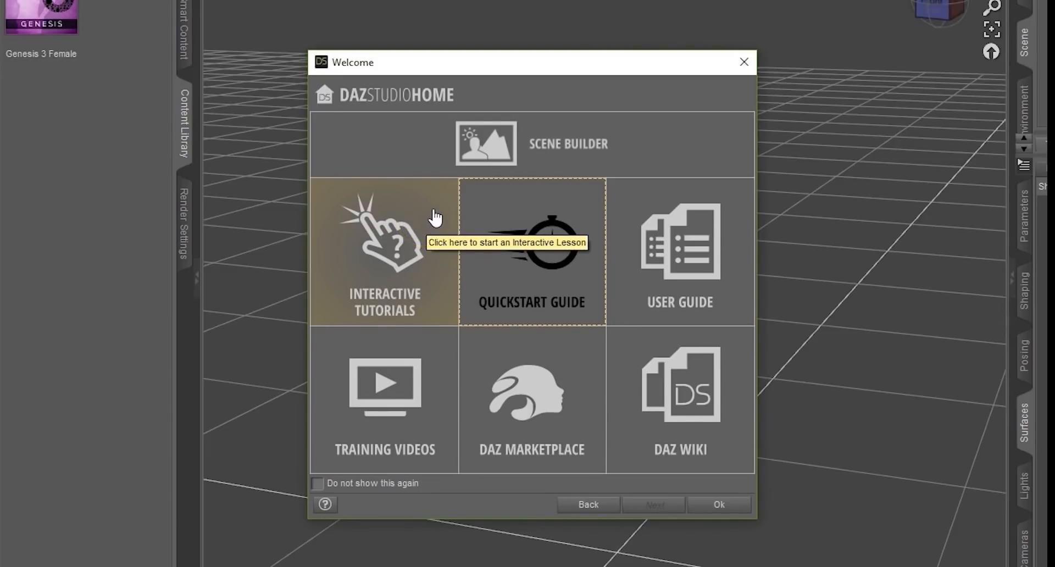
pyautogui.click(432, 217)
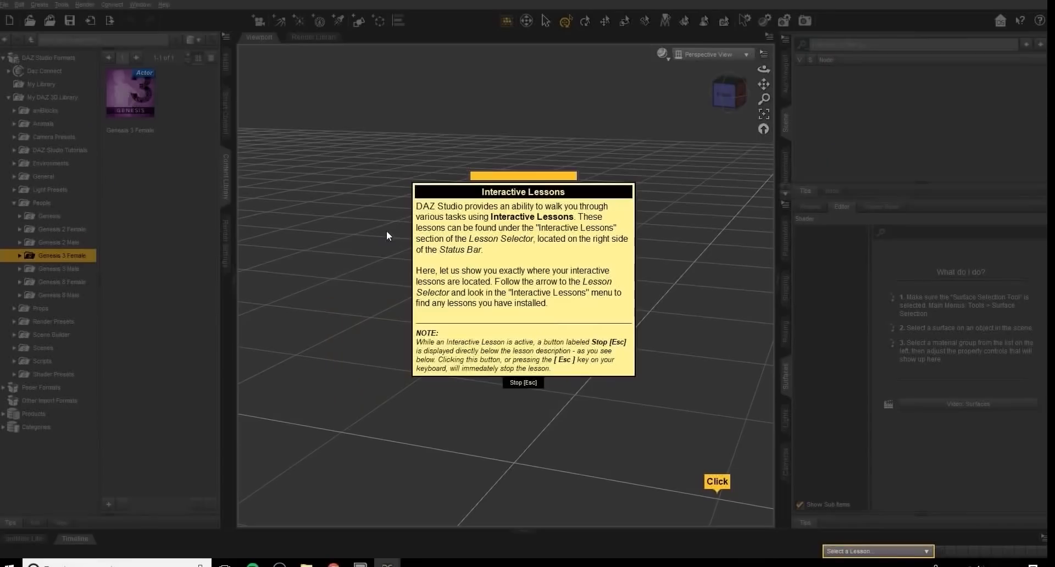
pyautogui.click(374, 231)
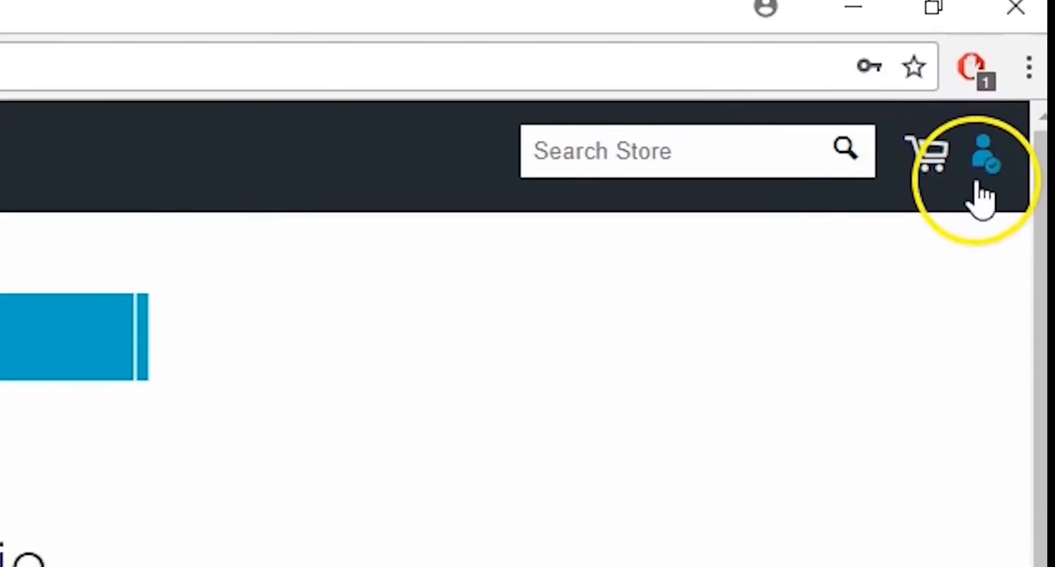
# Open the Daz3D account's Serial Numbers page and select the Hexagon 2.5 serial number
pyautogui.click(987, 160)
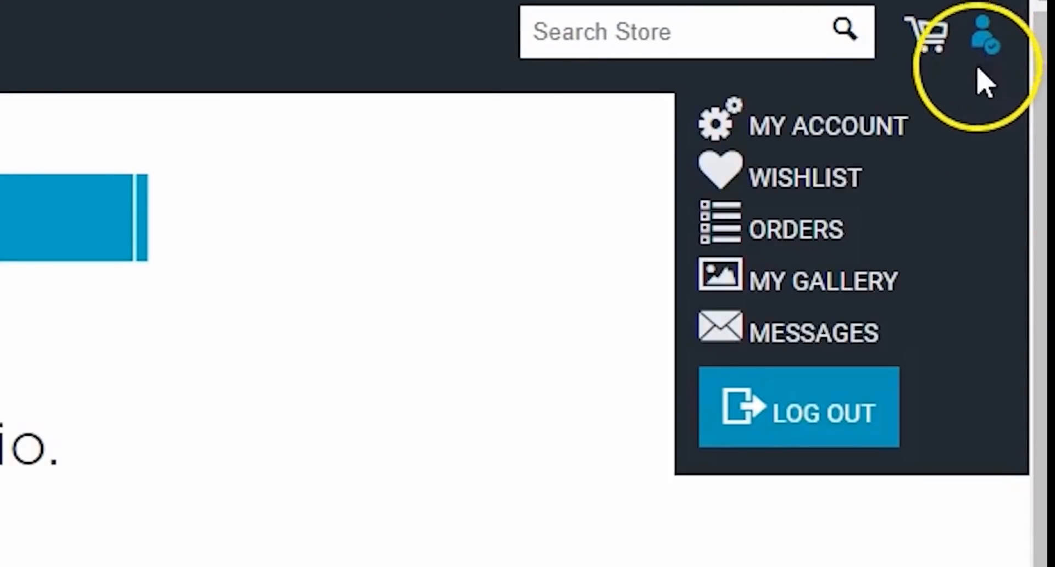
pyautogui.click(906, 131)
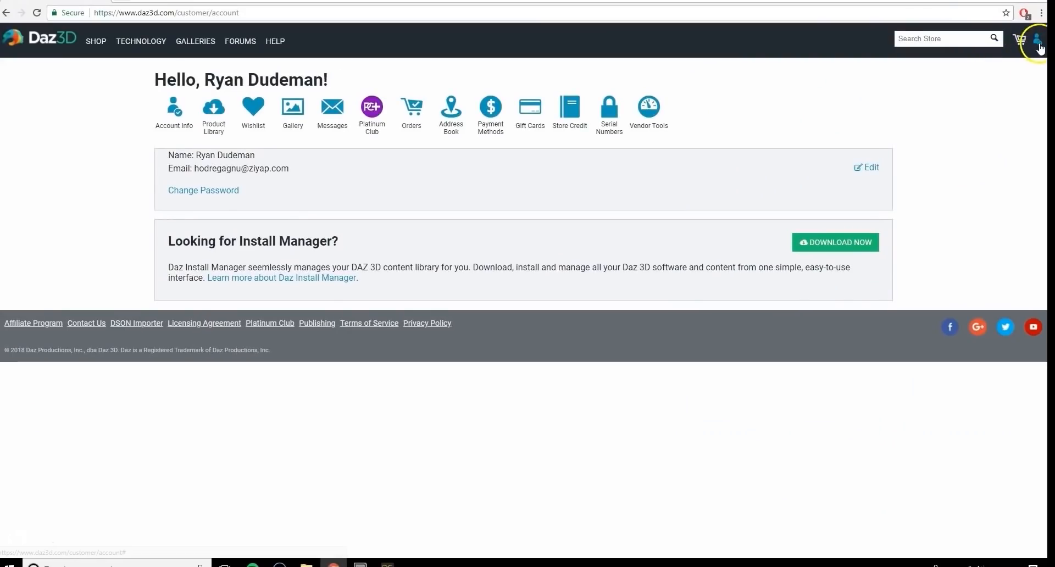
pyautogui.click(1037, 40)
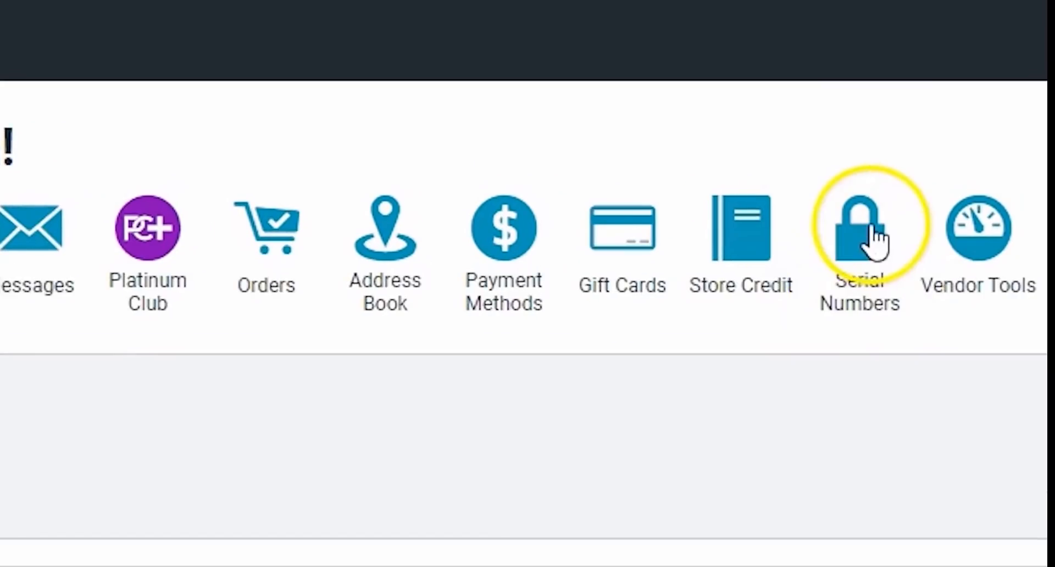
pyautogui.click(874, 239)
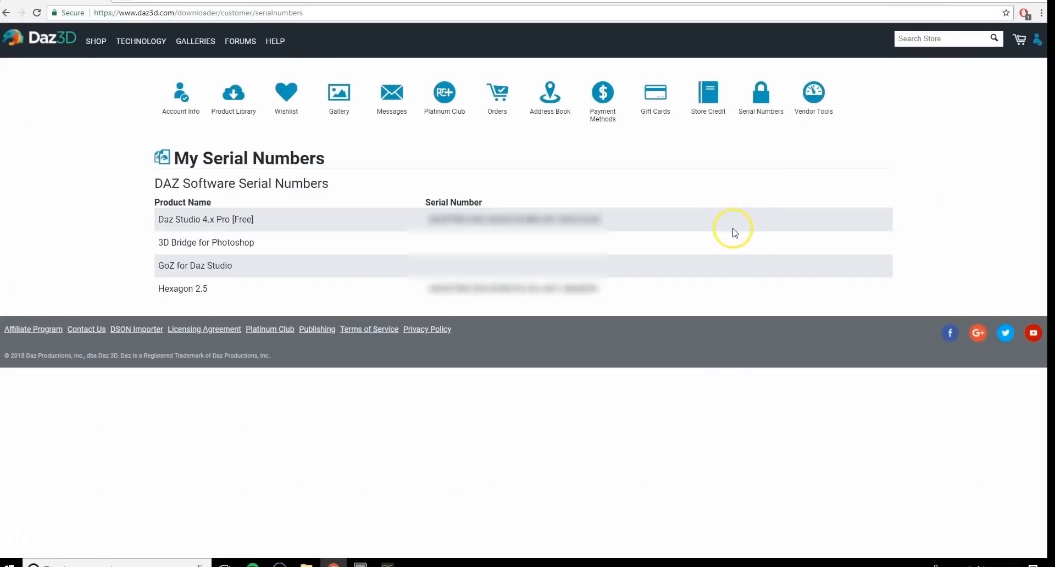
pyautogui.moveTo(221, 288); pyautogui.dragTo(158, 303)
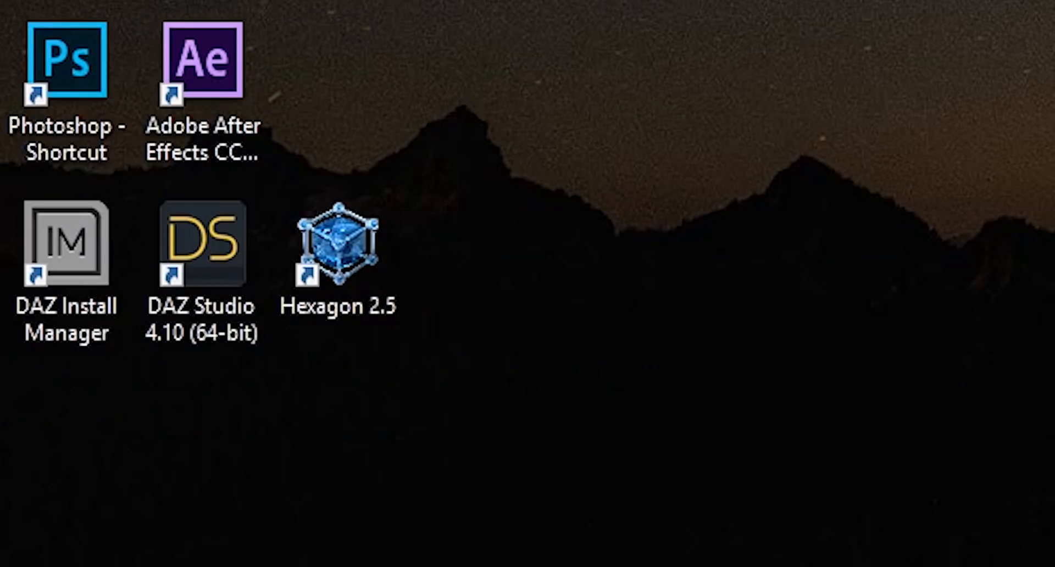
# Launch Hexagon 2.5 and paste the Hexagon serial number into the serial number prompt
pyautogui.doubleClick(399, 270)
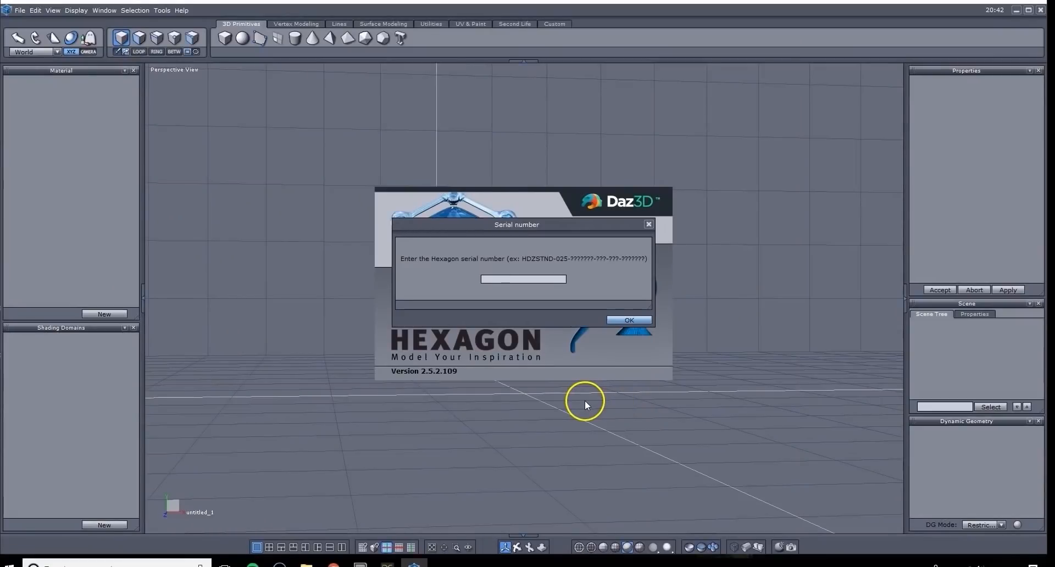
pyautogui.click(542, 279)
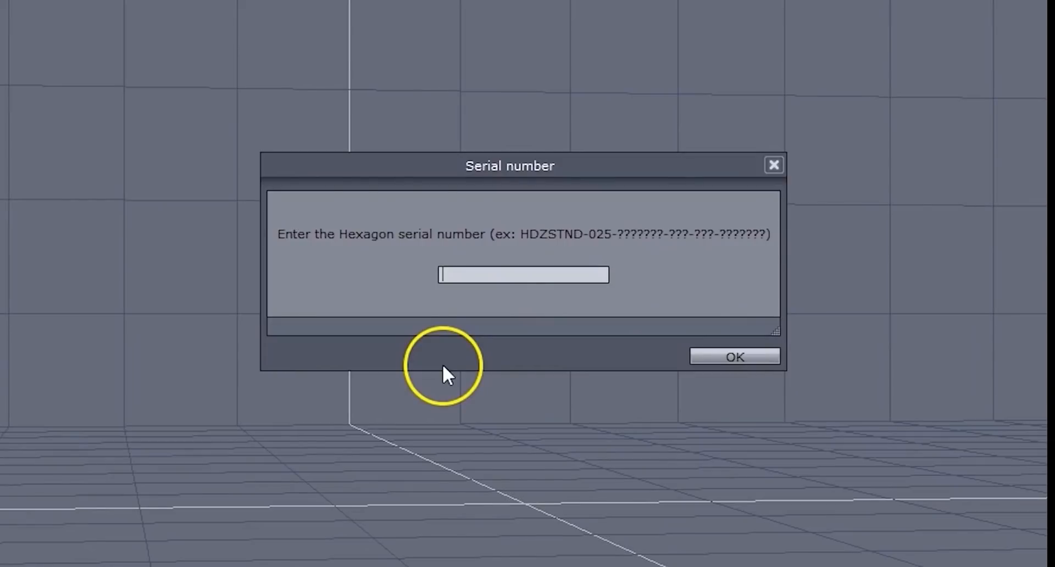
pyautogui.rightClick(467, 273)
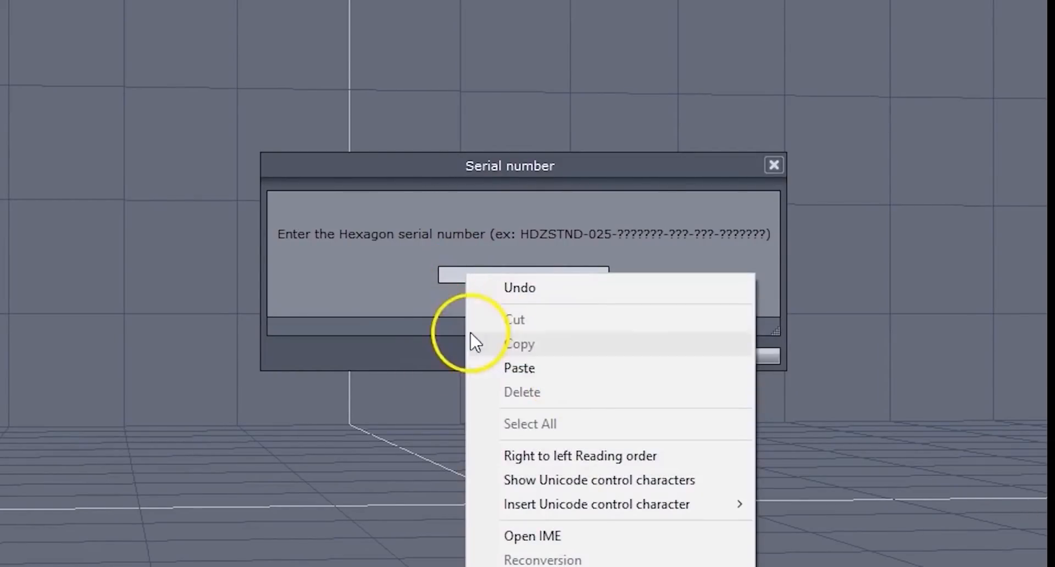
pyautogui.click(330, 312)
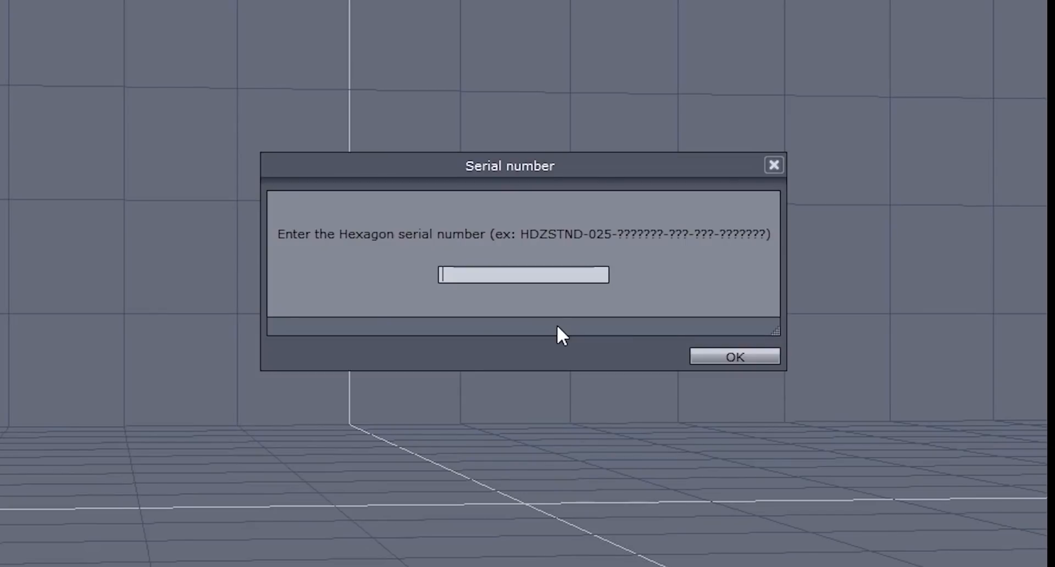
pyautogui.click(578, 477)
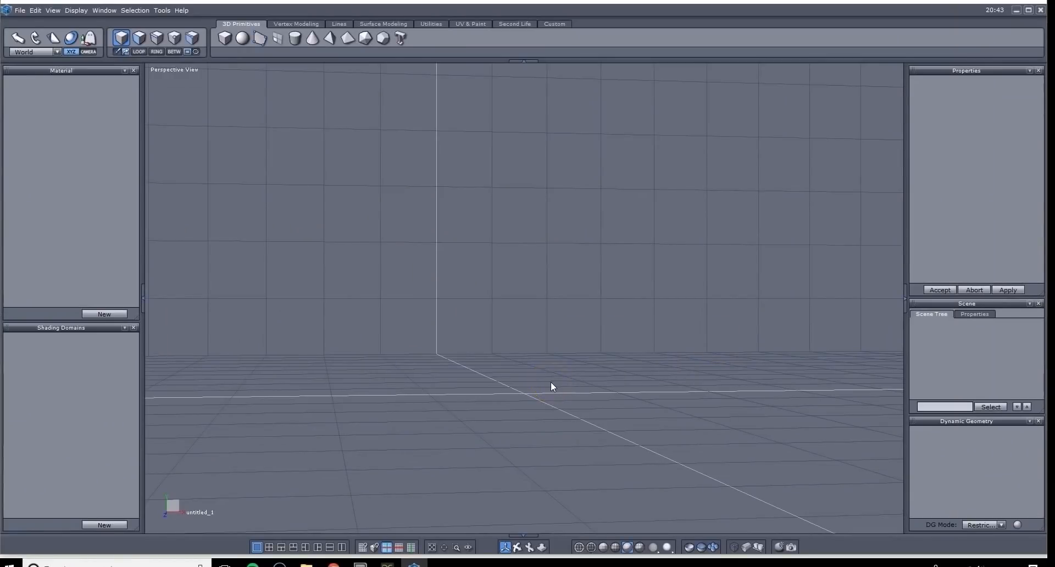